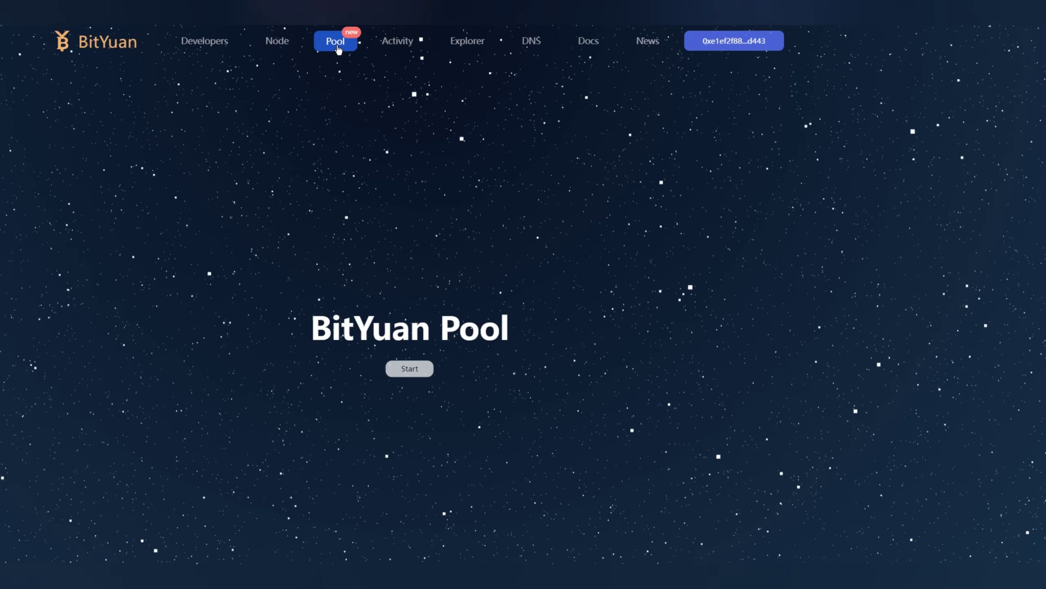
- Start the BitYuan Pool, bind Node#222 to the current address, and approve the binding transaction in the wallet
click(410, 369)
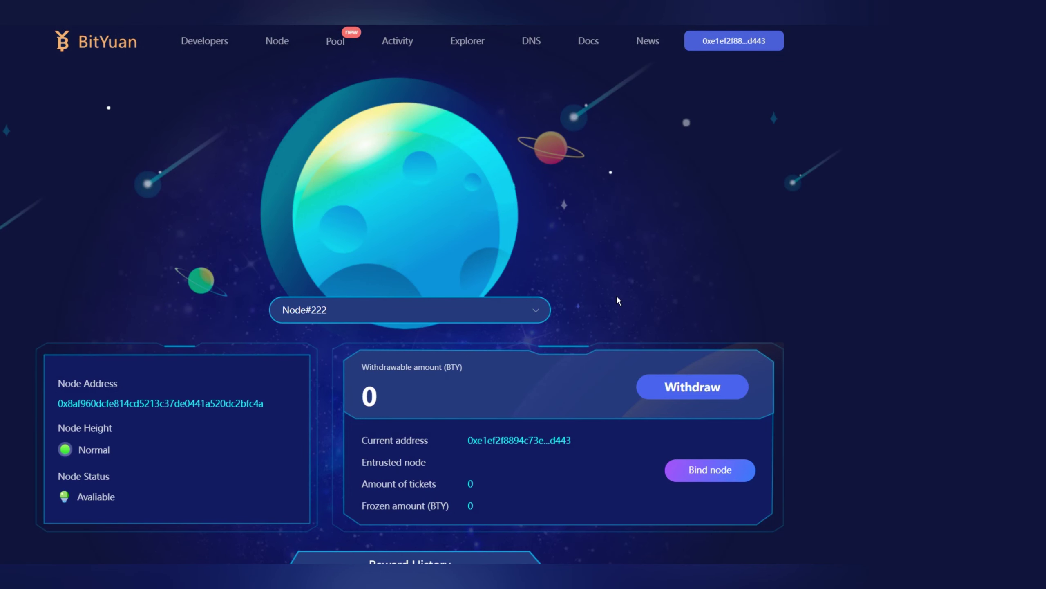
scroll(597, 333, down, 3)
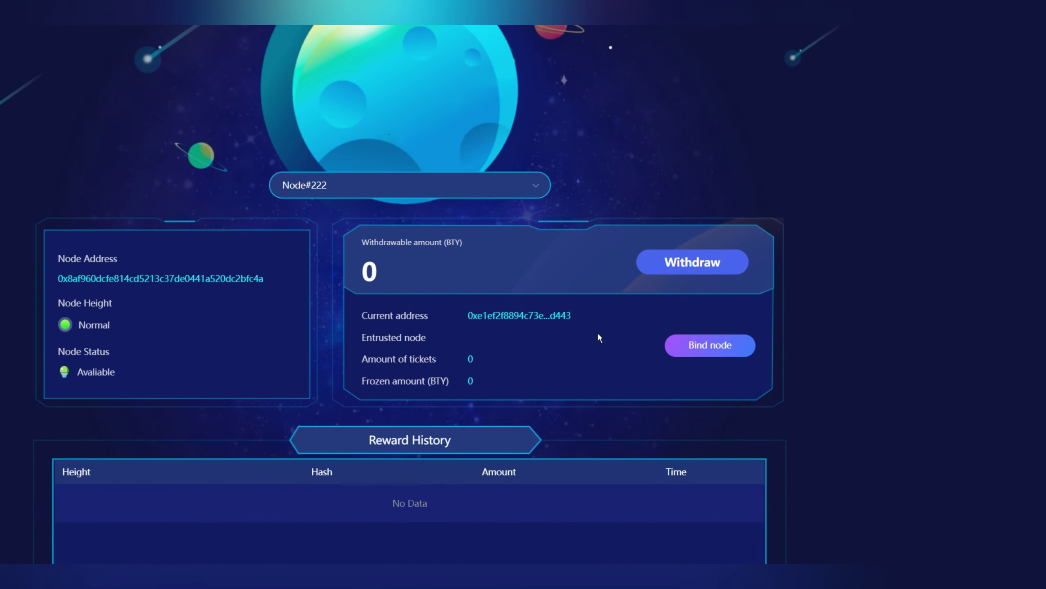
click(709, 349)
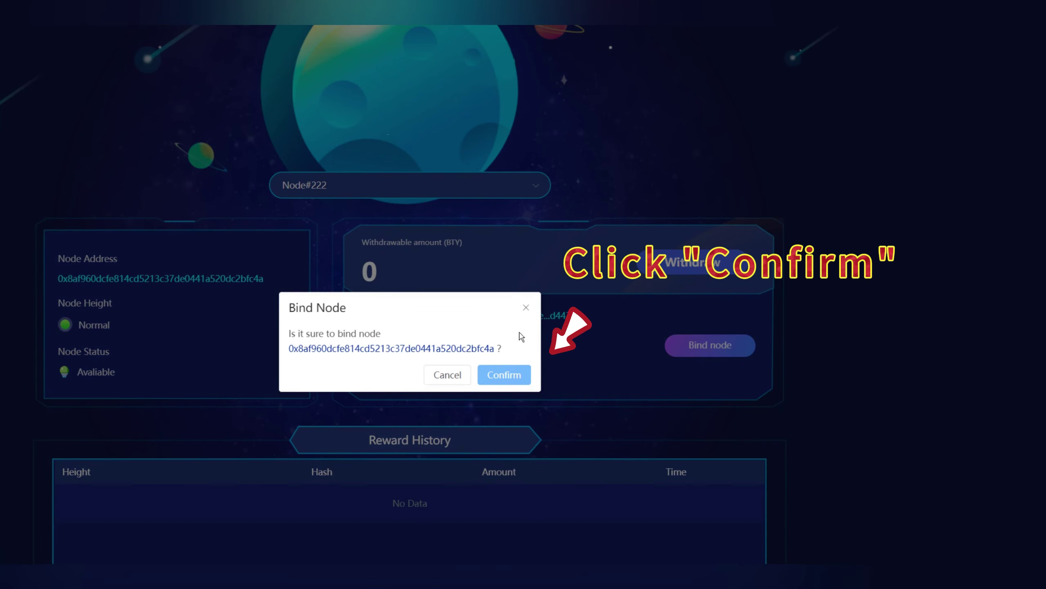
click(518, 376)
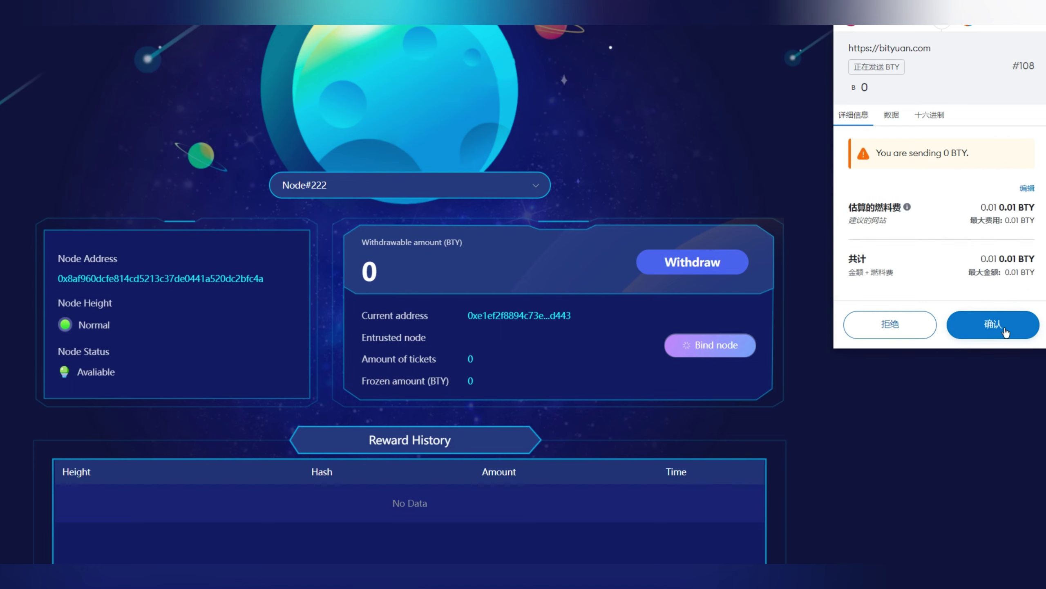
click(1005, 331)
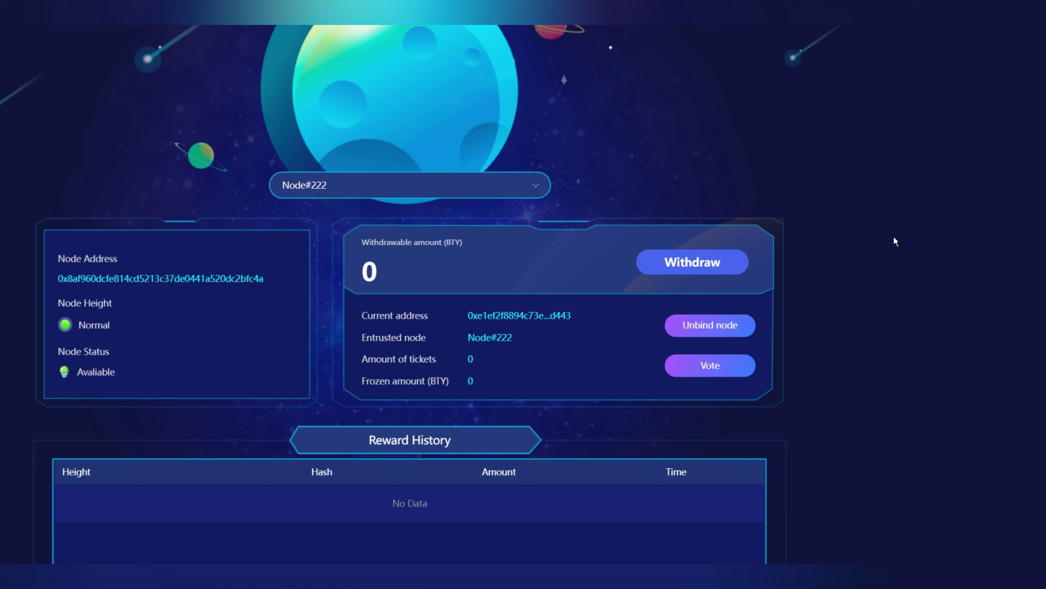
- Vote for the bound node with 1 entrusted ticket and approve the 3000 BTY transaction in the wallet
click(717, 369)
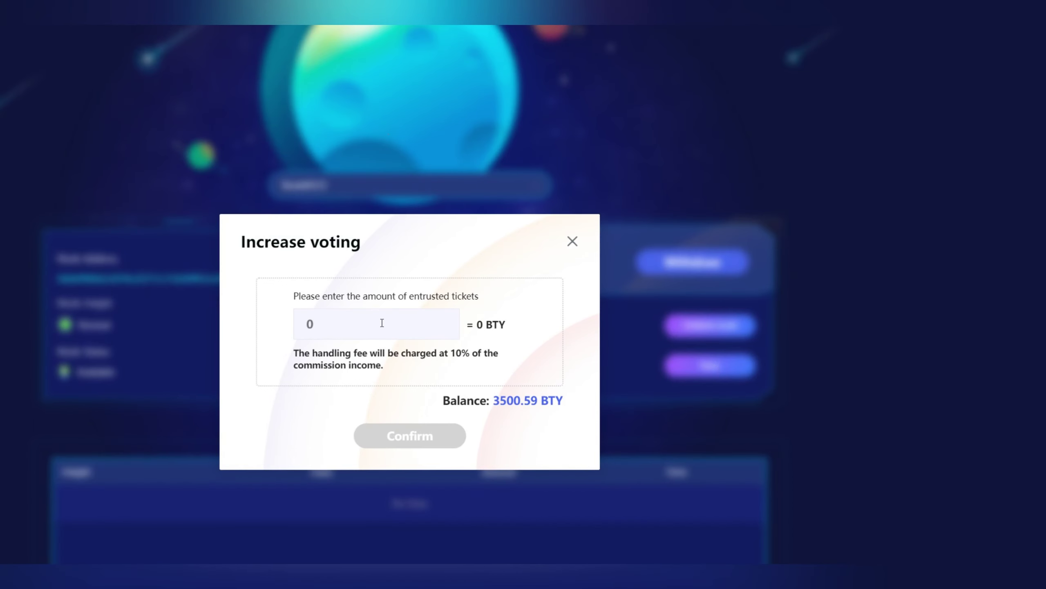
text(3000)
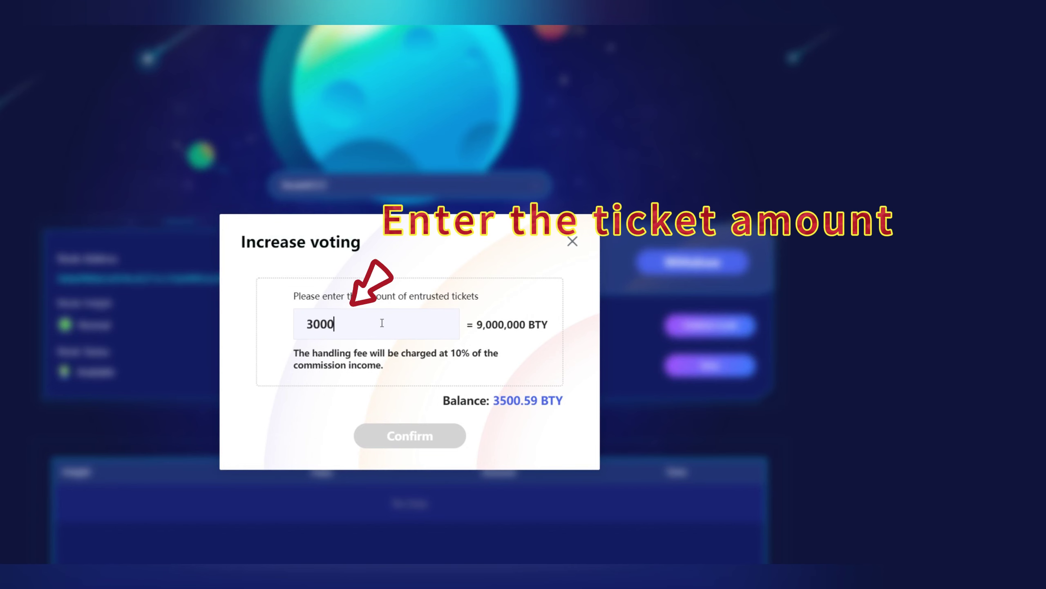
key(BackSpace)
key(BackSpace)
key(BackSpace)
key(BackSpace)
text(1)
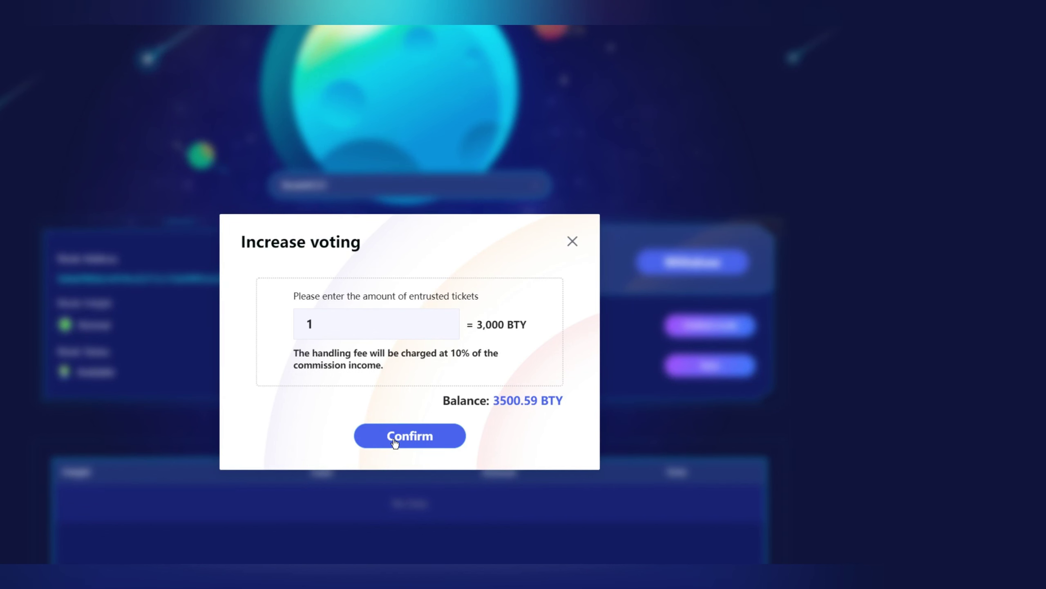
click(395, 441)
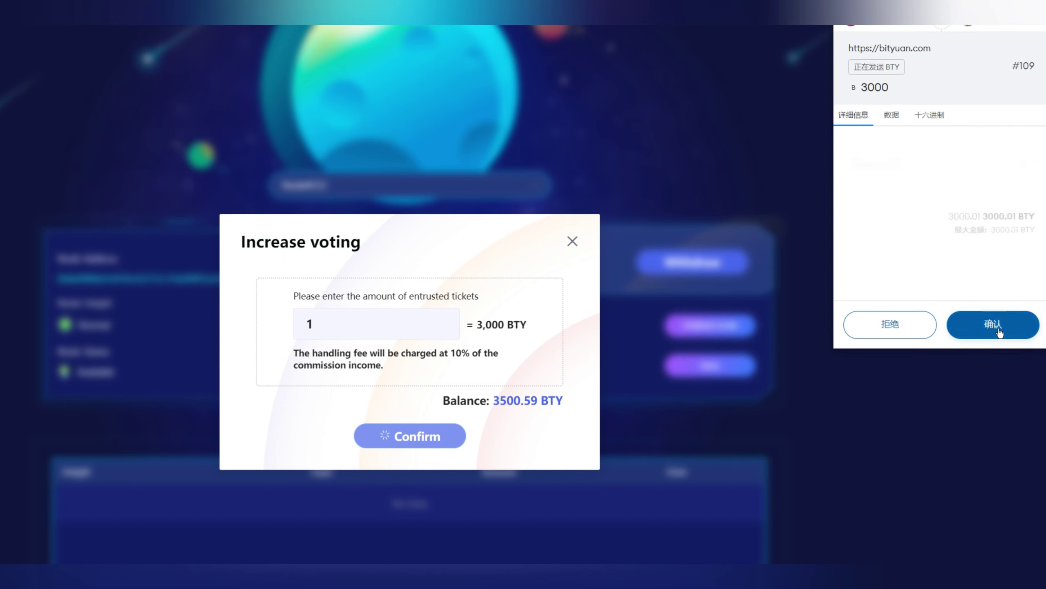
click(999, 329)
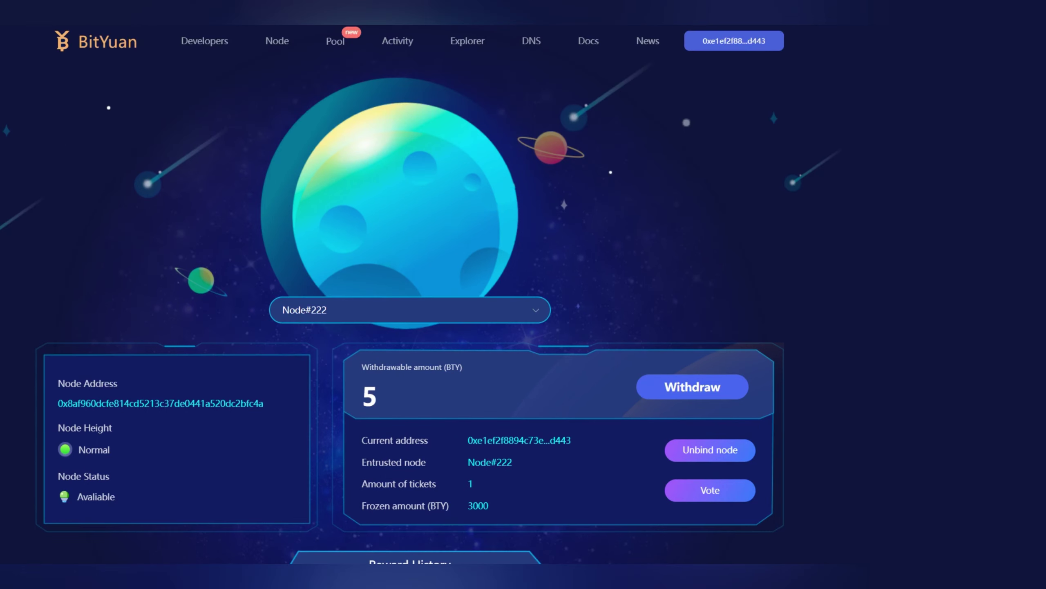
- Review the reward history, withdraw the 5 BTY mining reward, and approve the withdrawal in the wallet
scroll(430, 377, down, 4)
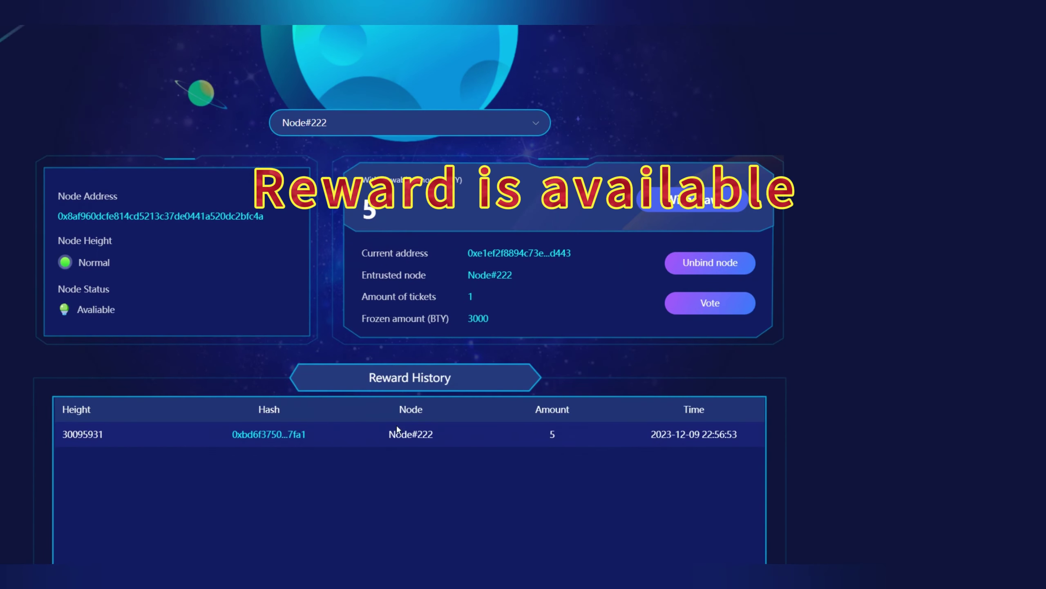
drag(203, 437, 360, 439)
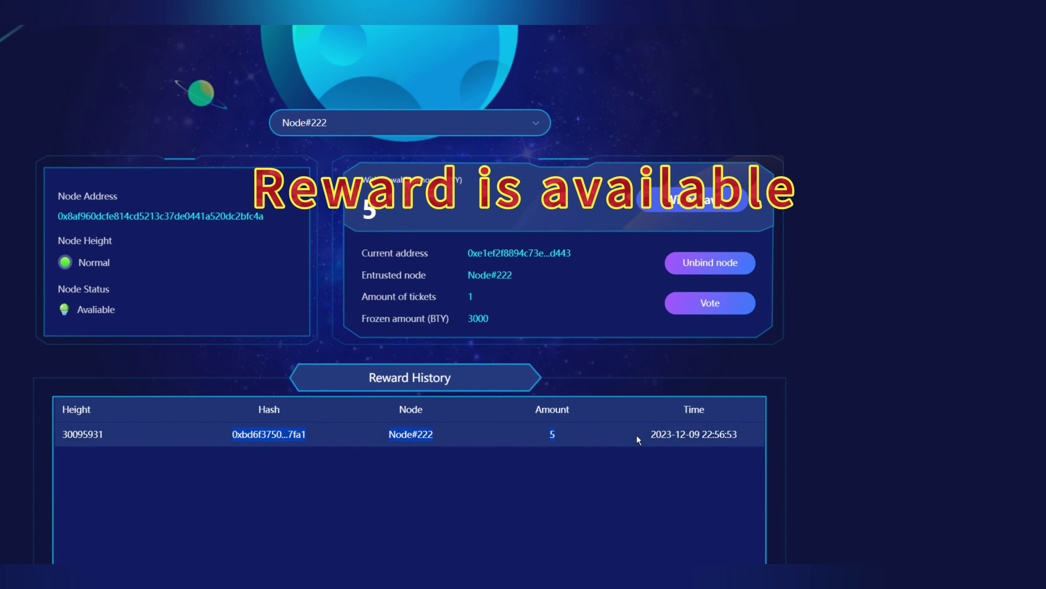
scroll(703, 462, up, 4)
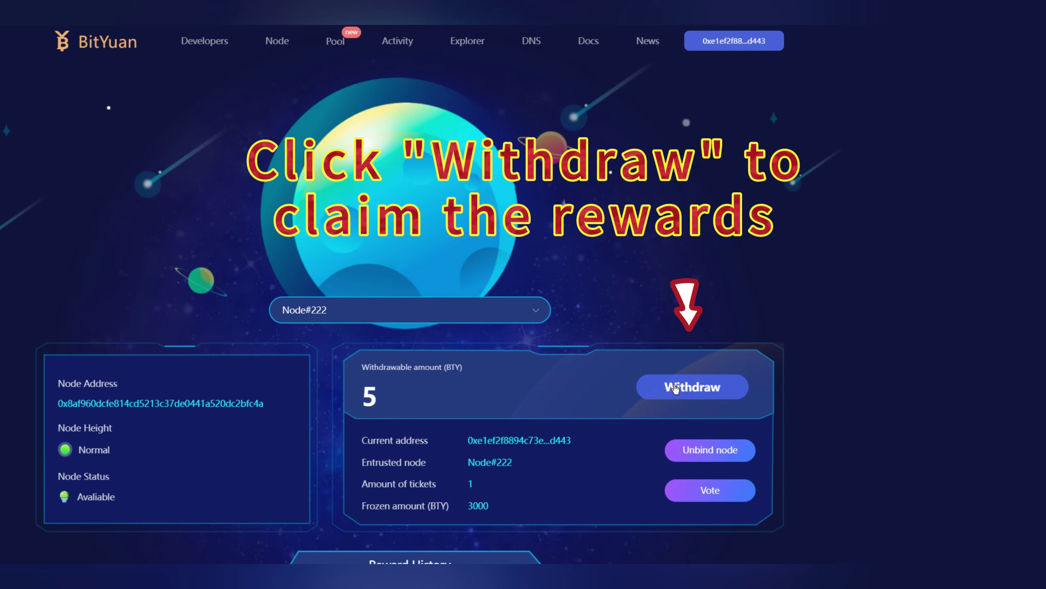
click(674, 387)
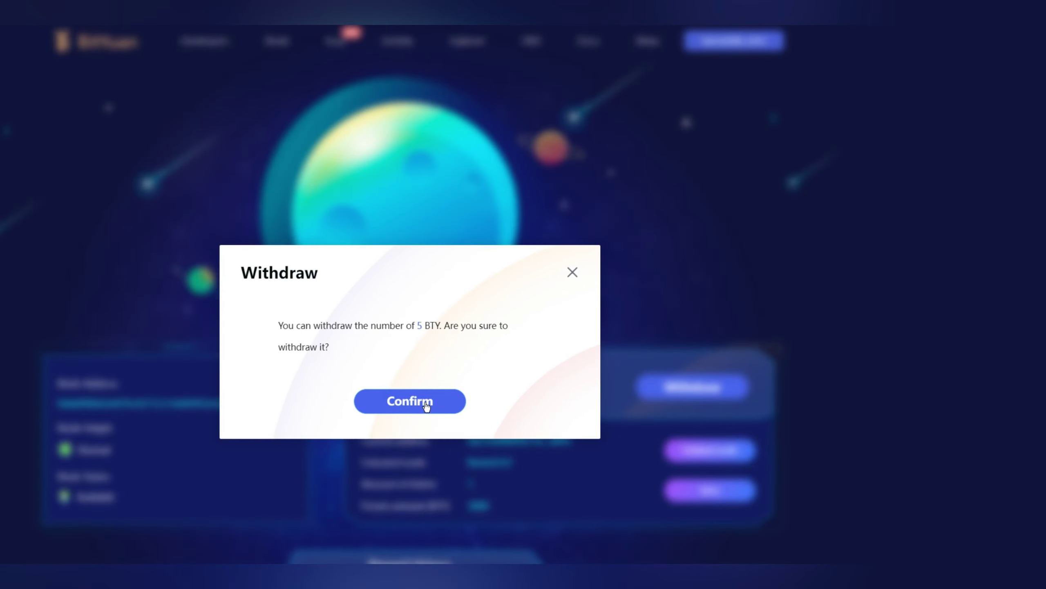
click(425, 406)
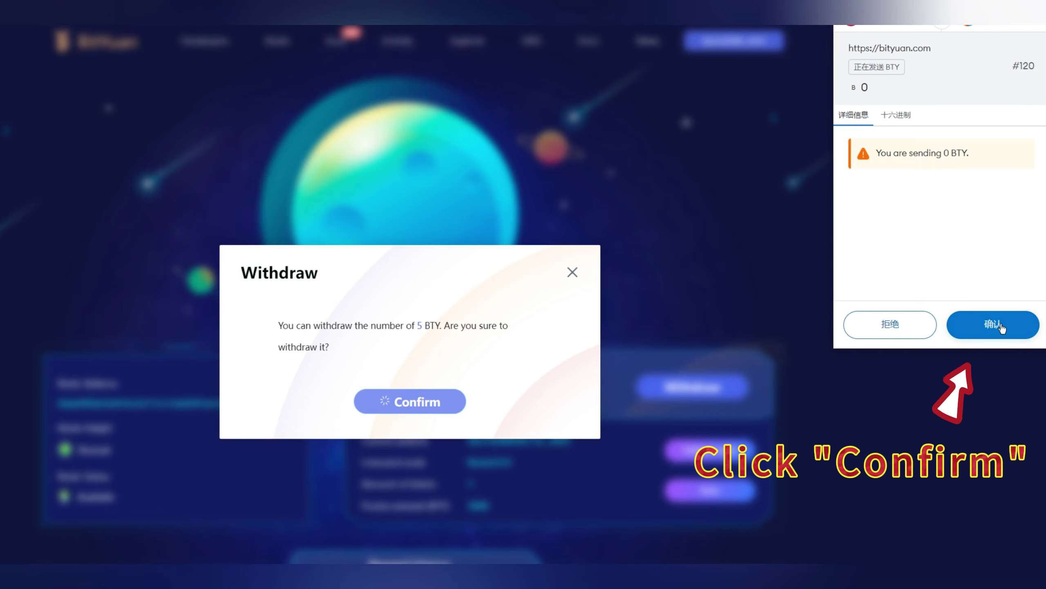
click(1004, 327)
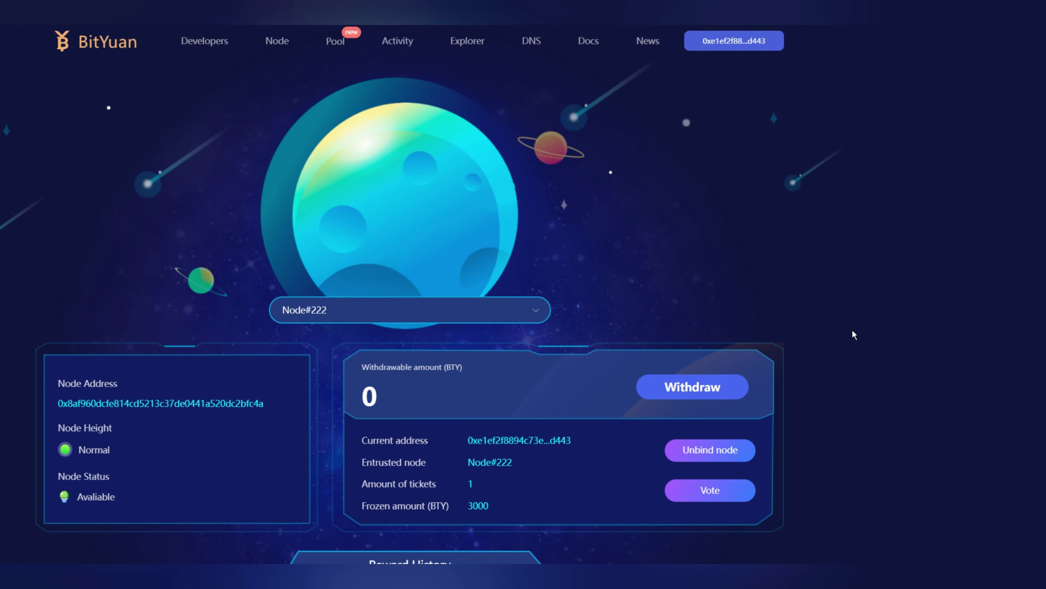
- Unbind the entrusted node Node#222 from the current address and approve the unbinding transaction in the wallet
scroll(854, 335, down, 3)
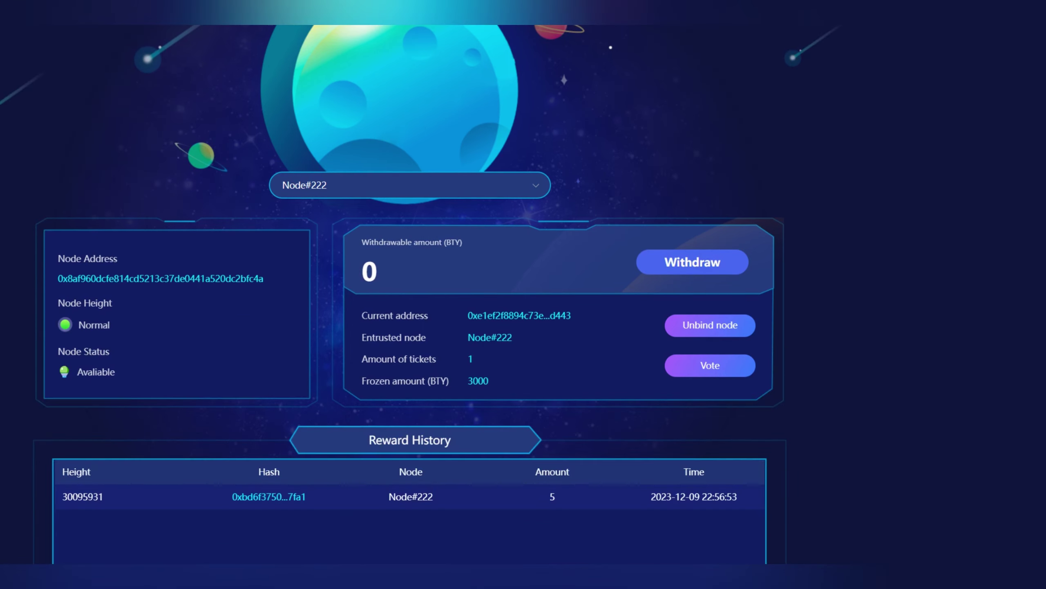
click(713, 328)
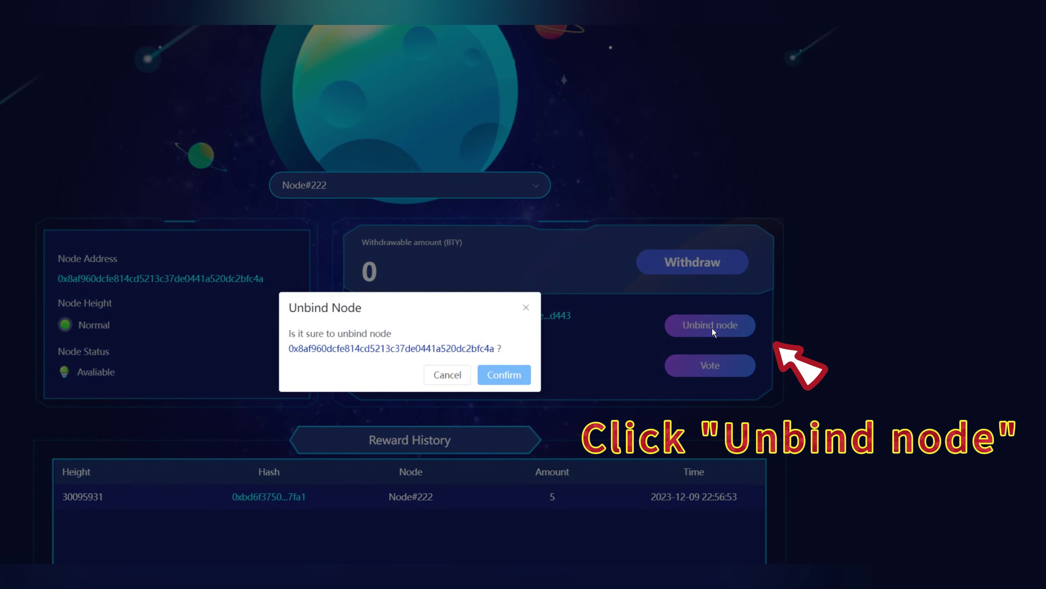
click(504, 375)
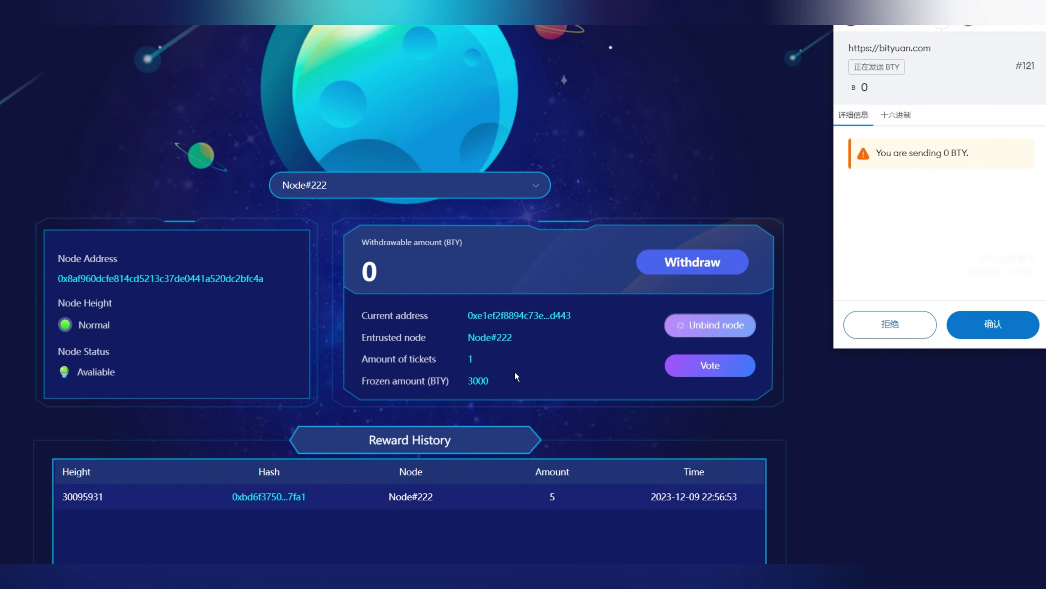
click(993, 325)
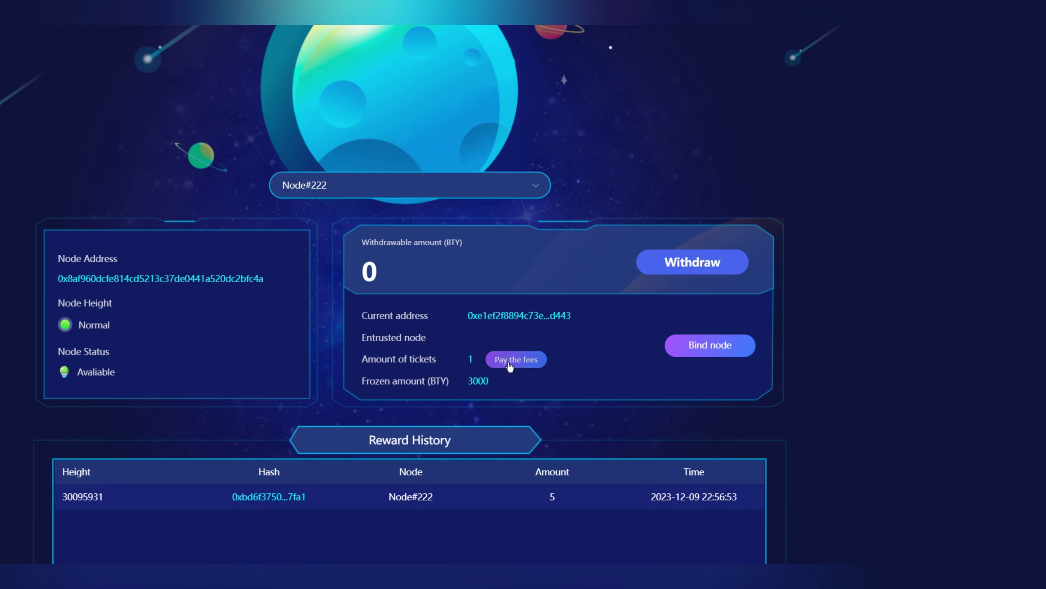
- Pay the 0.5 BTY service fee for the entrusted ticket and approve the payment in the wallet
click(696, 353)
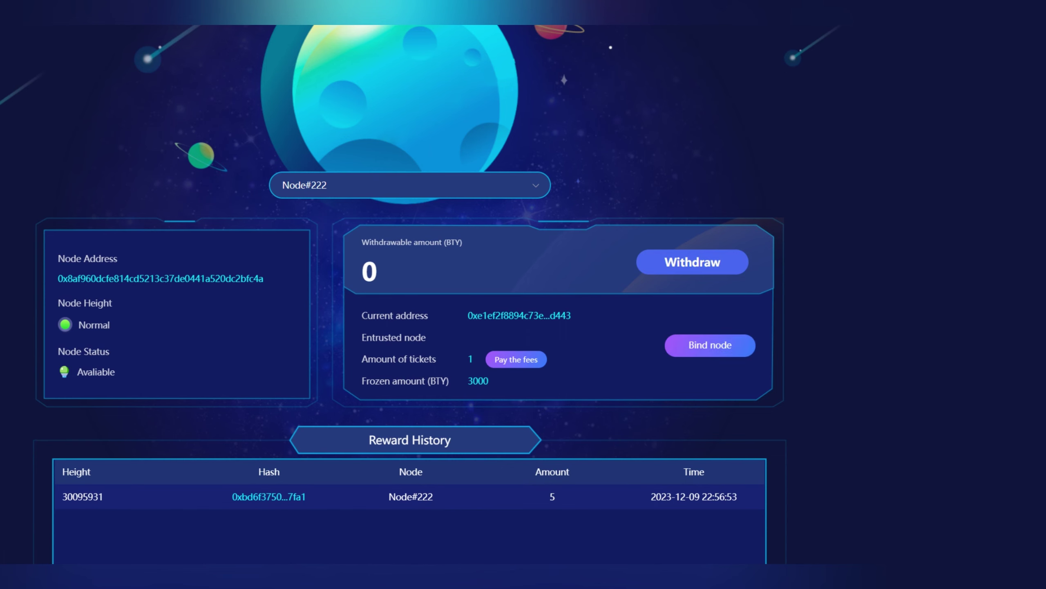
click(519, 361)
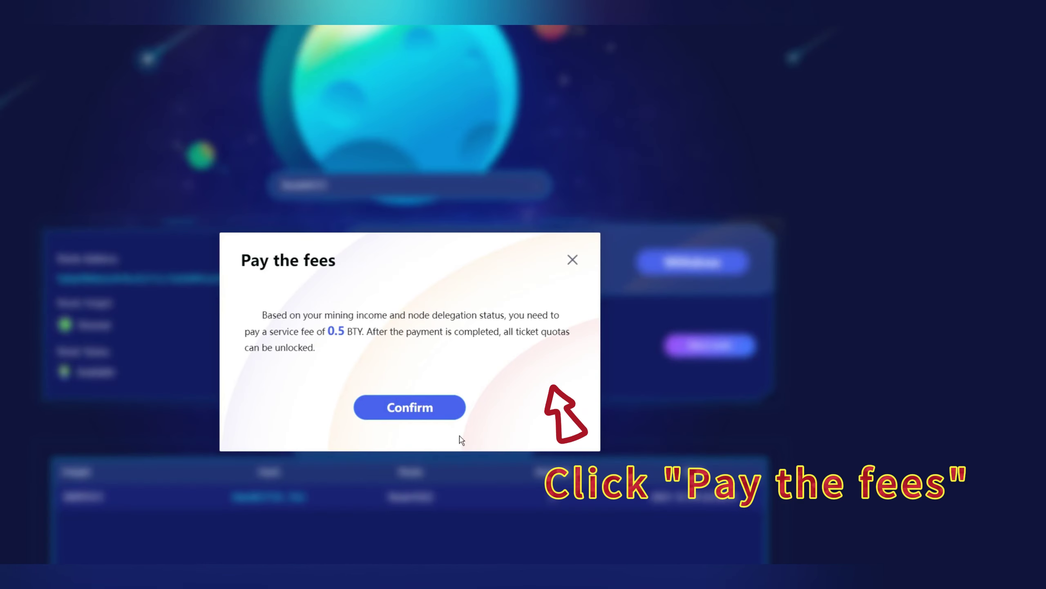
click(440, 410)
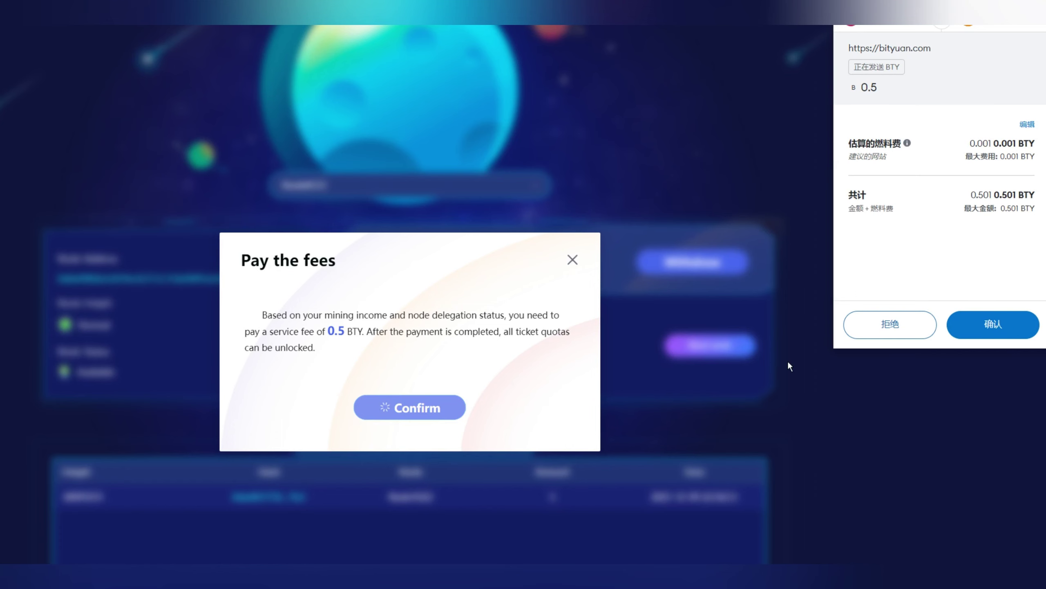
click(1001, 324)
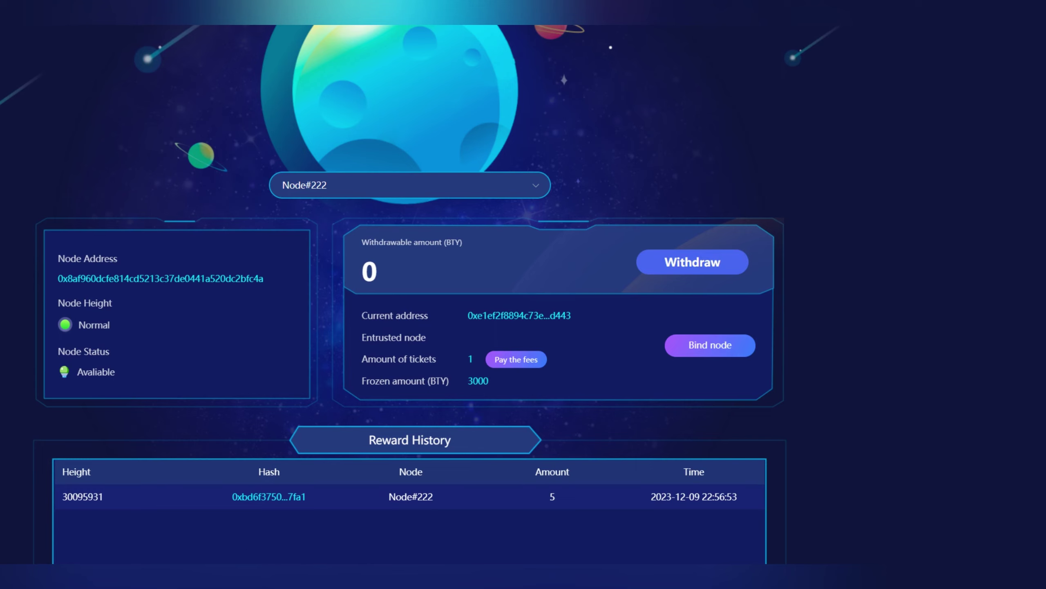
- Check the entrusted ticket's unlocking status, and once it is released, unlock 1 ticket and approve the transaction in the wallet
click(525, 360)
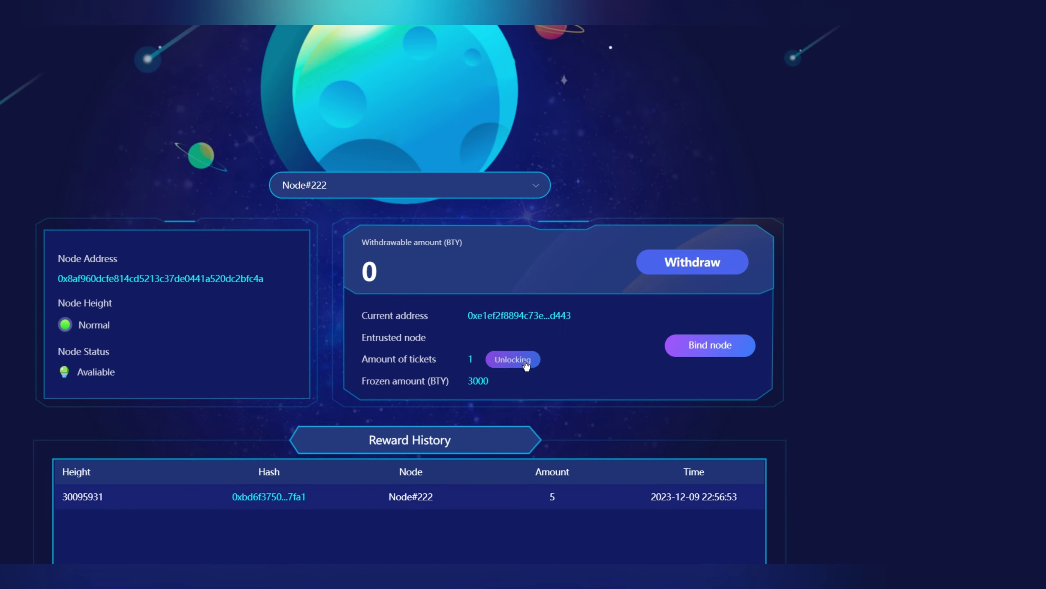
click(525, 361)
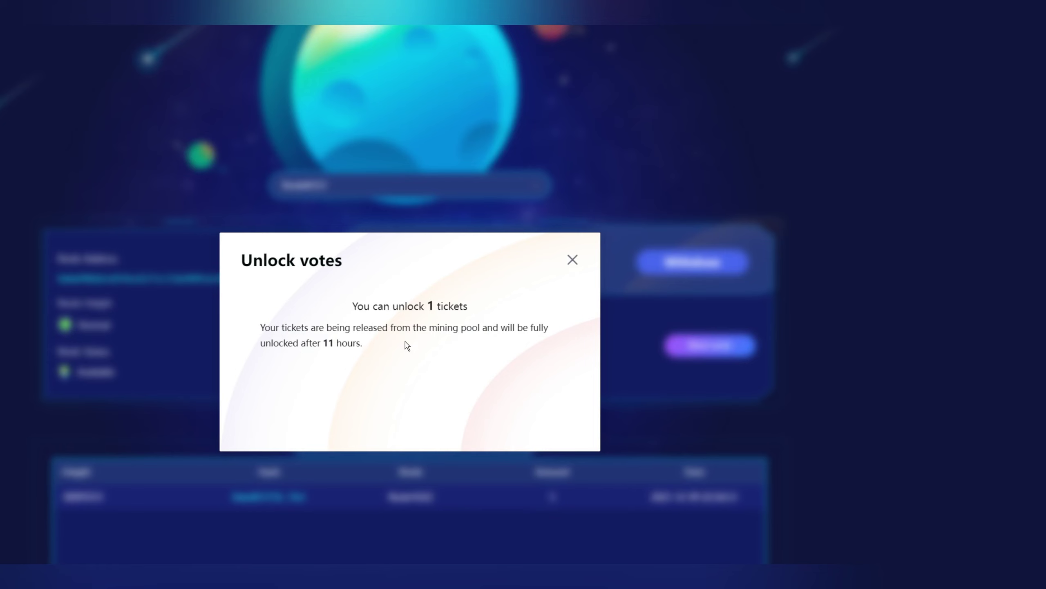
click(572, 260)
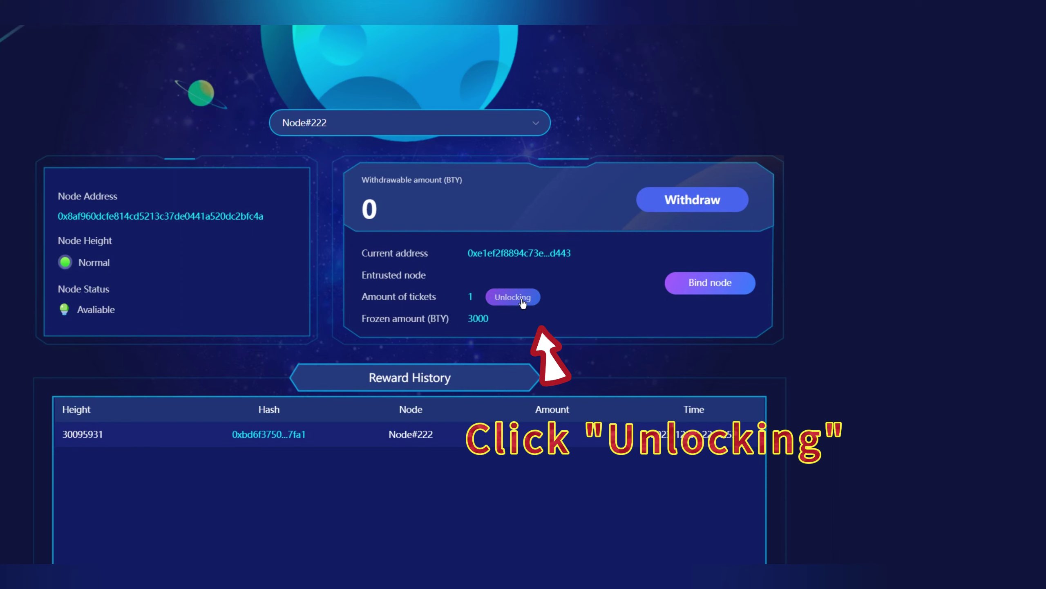
click(522, 365)
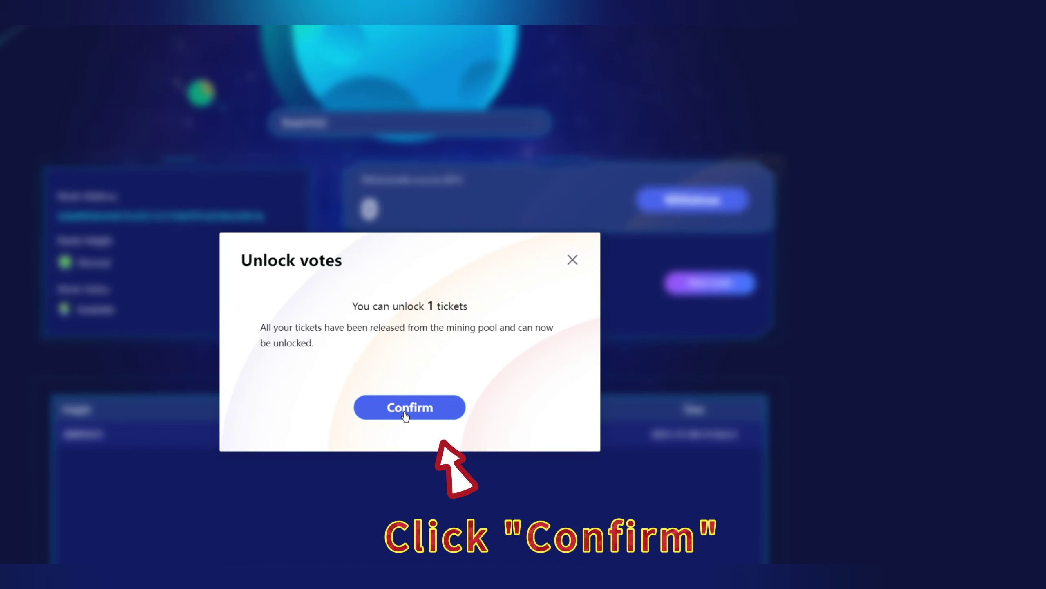
click(406, 415)
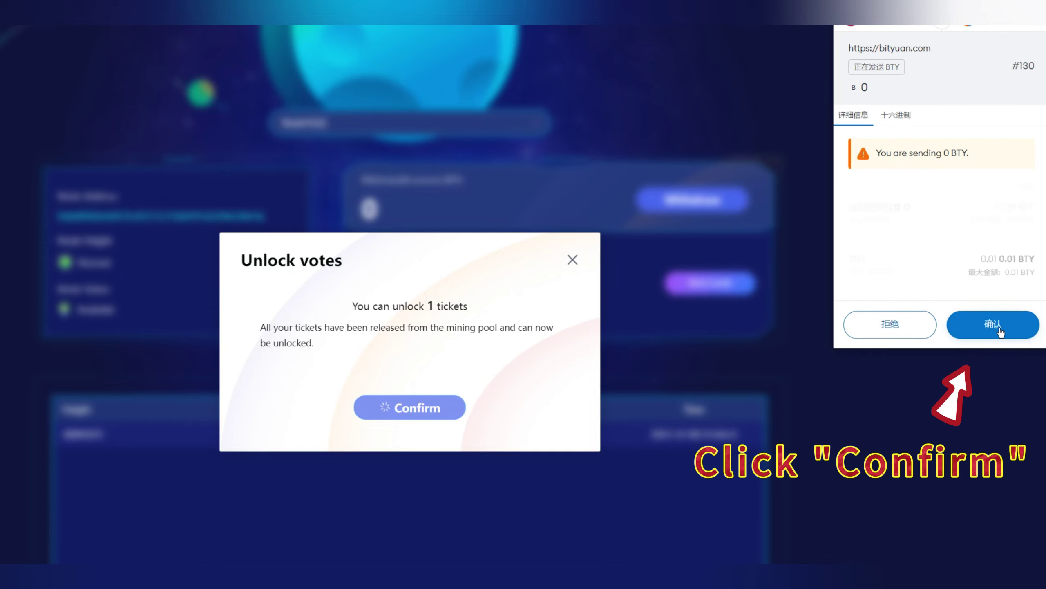
click(998, 326)
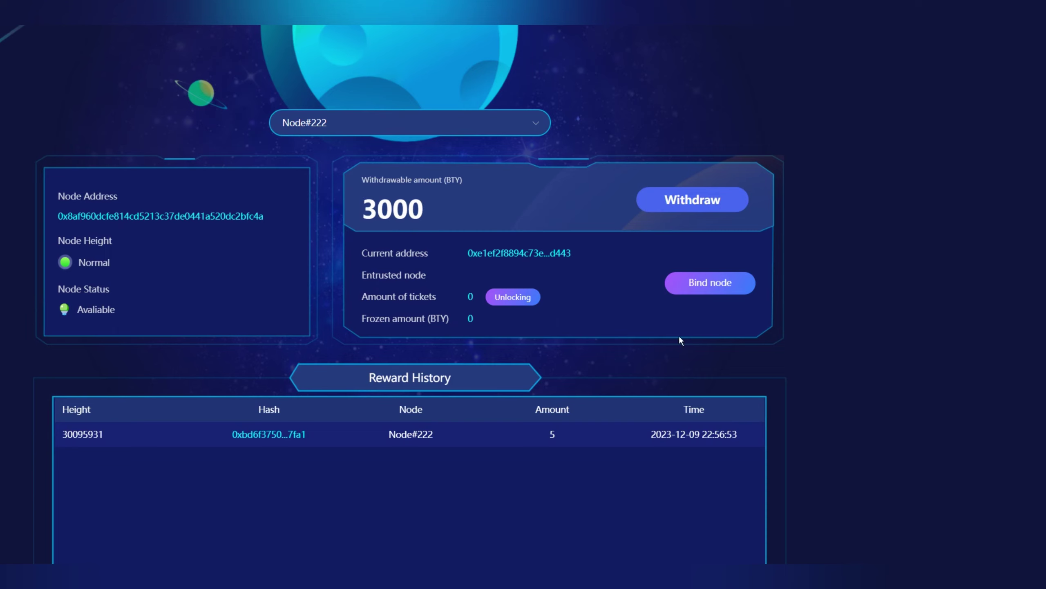
- Withdraw the unlocked 3000 BTY from the pool and approve the withdrawal transaction in the wallet
click(689, 204)
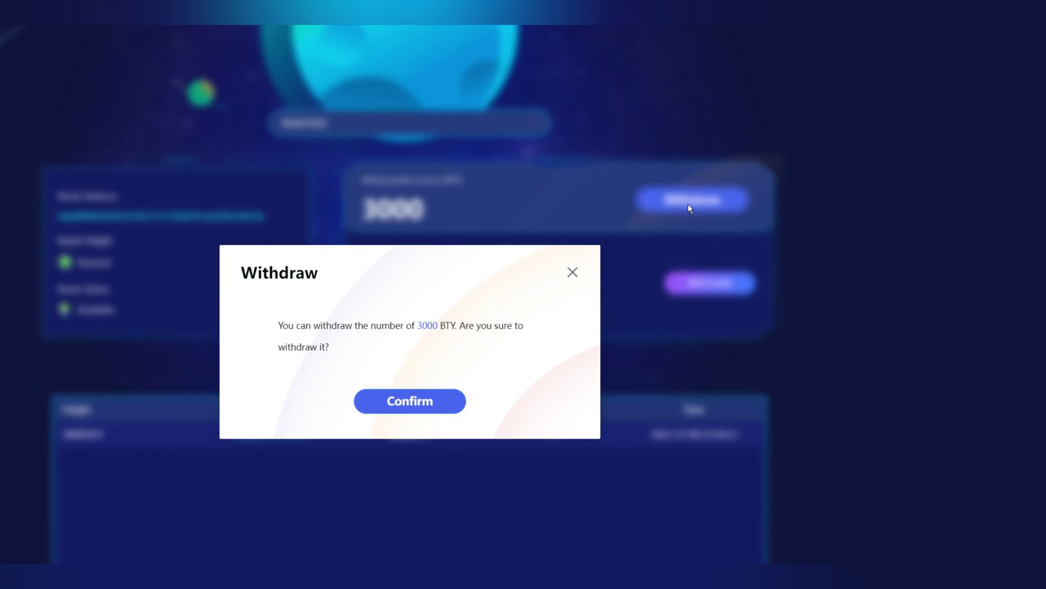
click(407, 406)
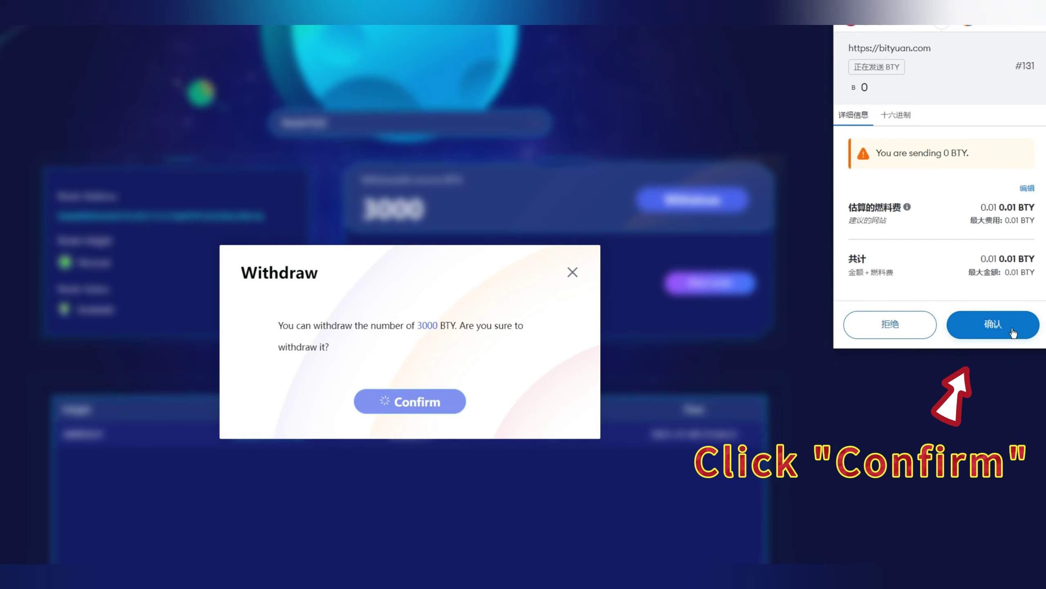
click(1013, 332)
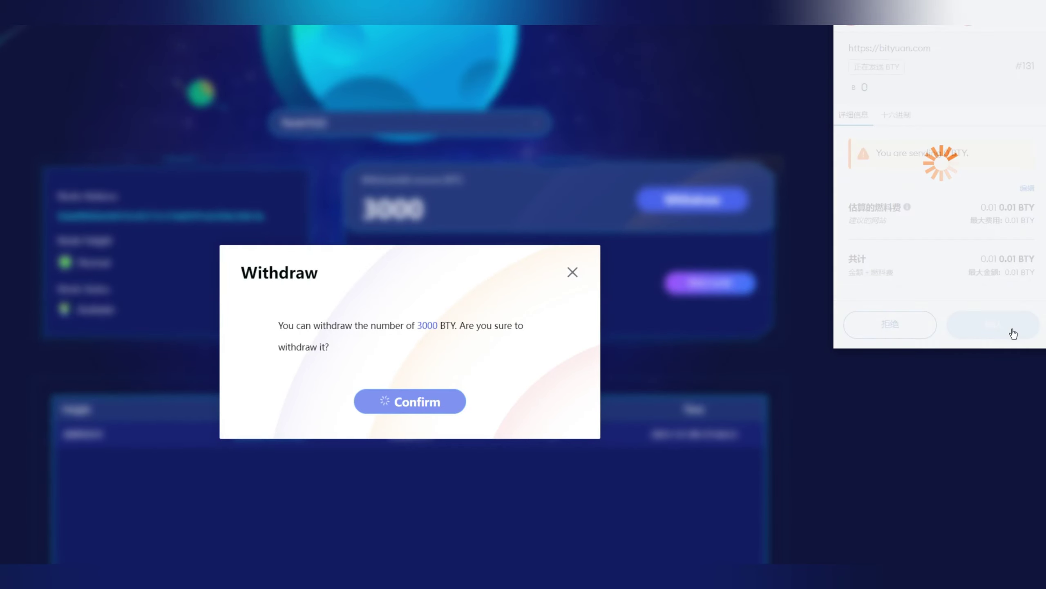